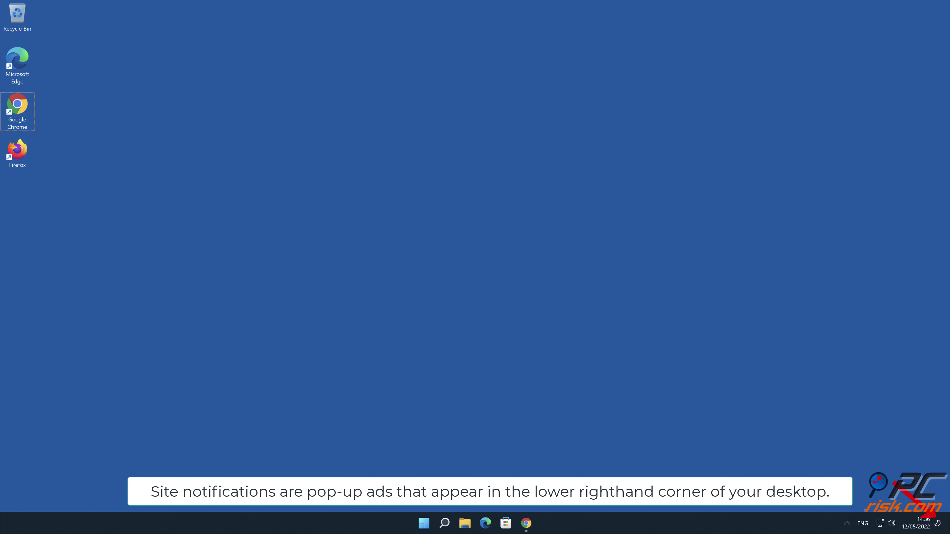
Bring up the Chrome window showing the picprosto.click page
click(526, 523)
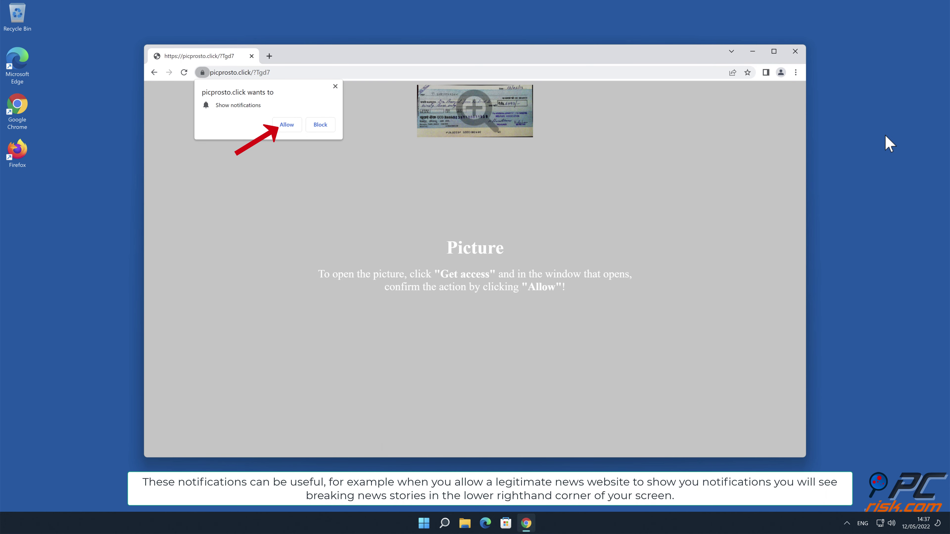
click(288, 126)
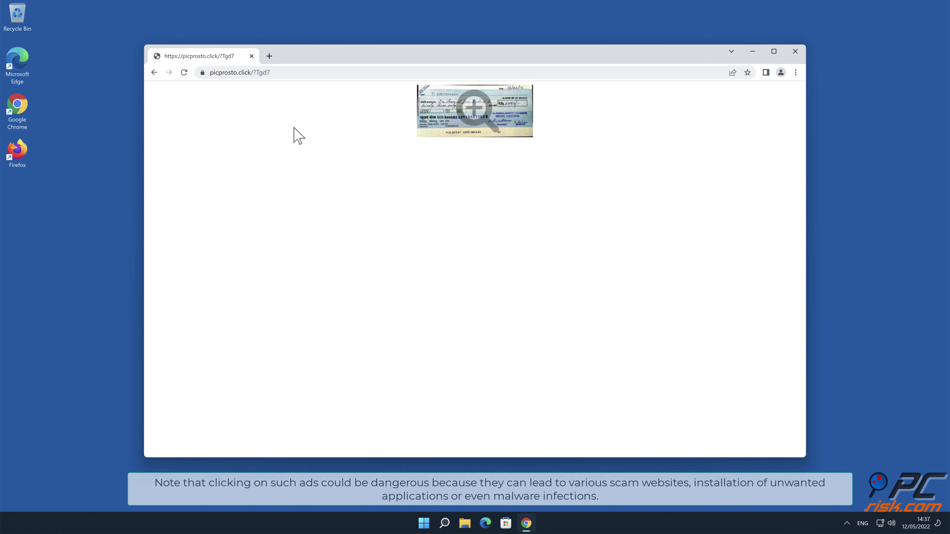
click(795, 51)
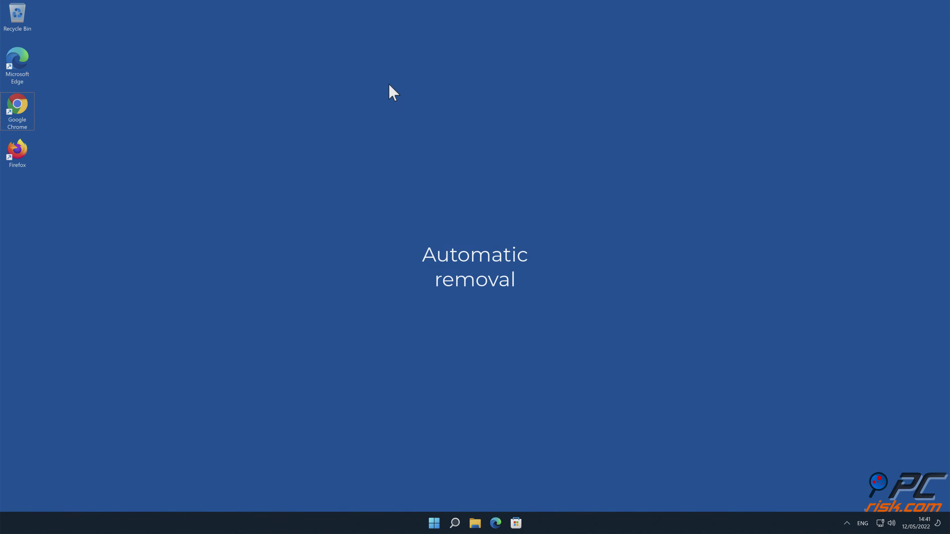
double_click(21, 105)
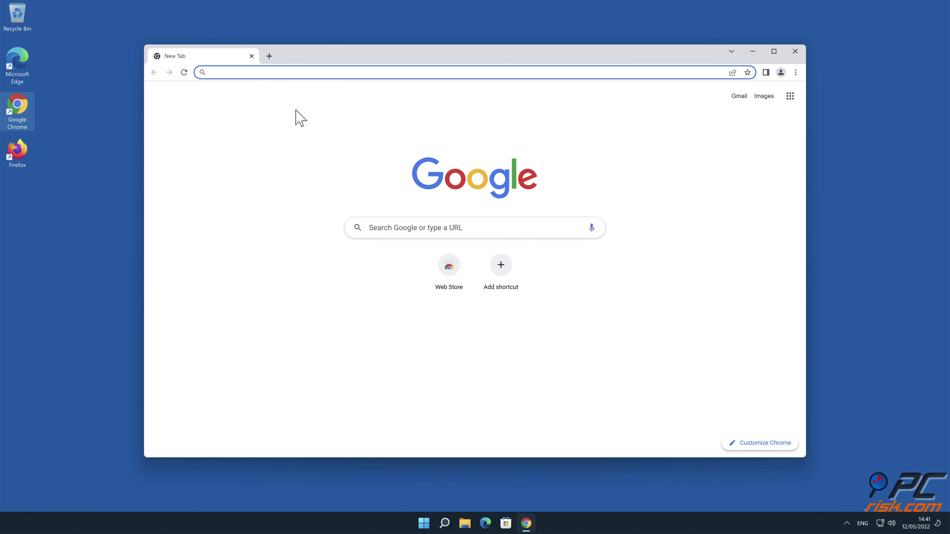
text(www.c)
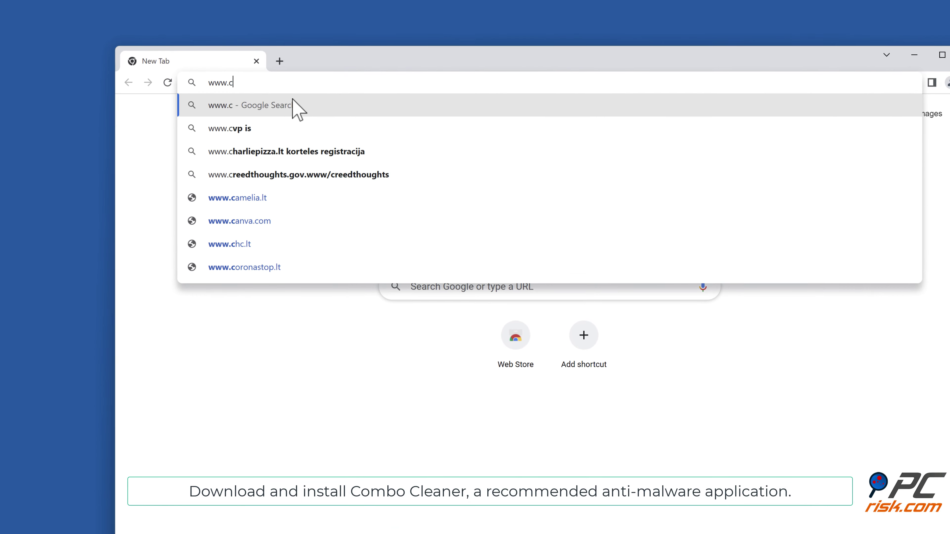
text(omboclean)
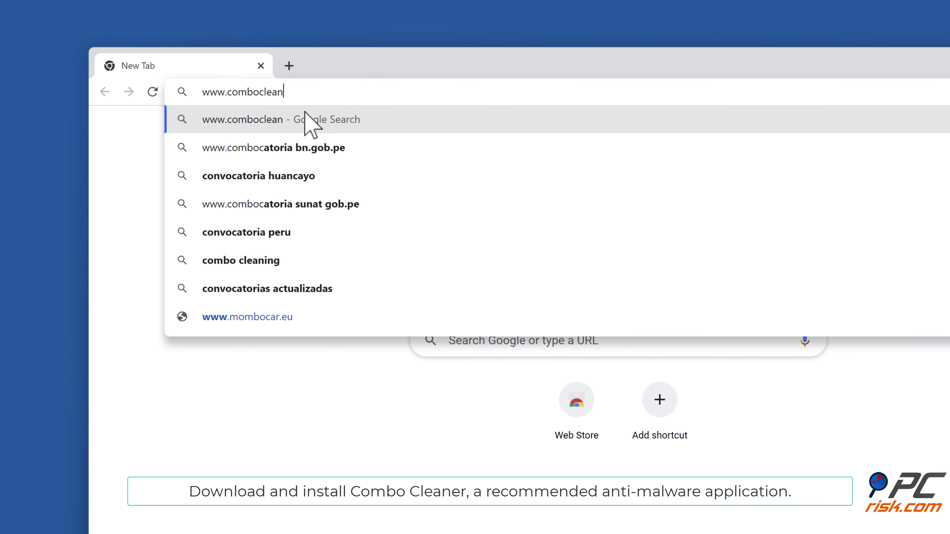
text(er.com)
key(Return)
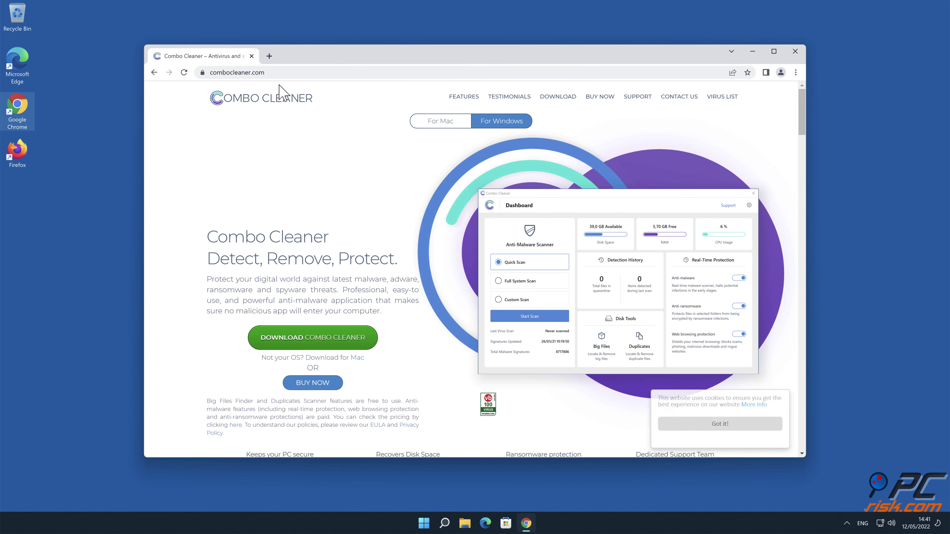
click(305, 346)
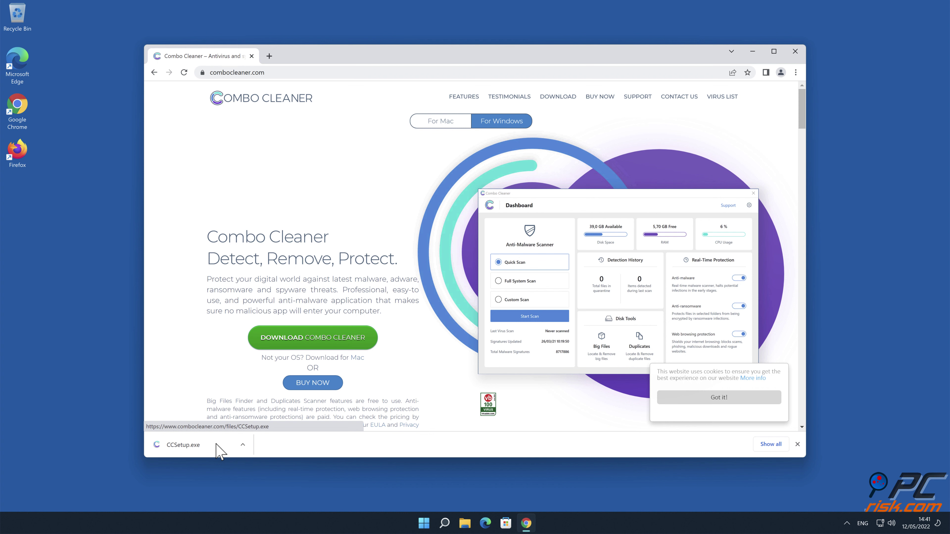
Run CCSetup.exe, approve User Account Control, and finish the Combo Cleaner setup wizard
click(217, 446)
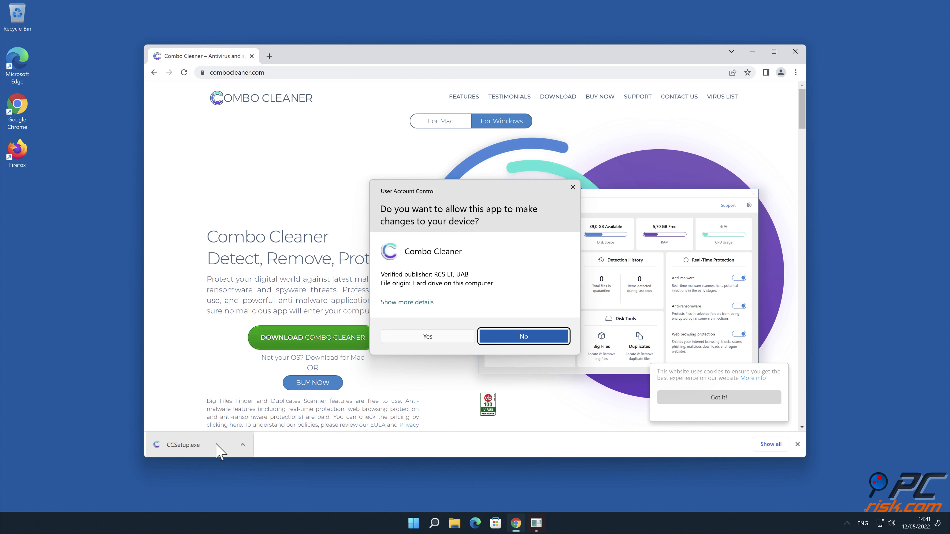
click(430, 338)
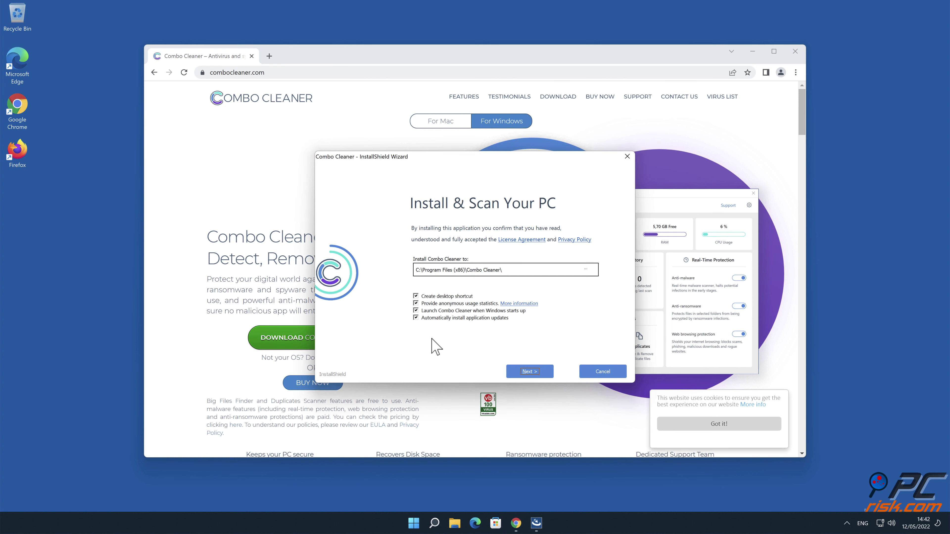
click(535, 372)
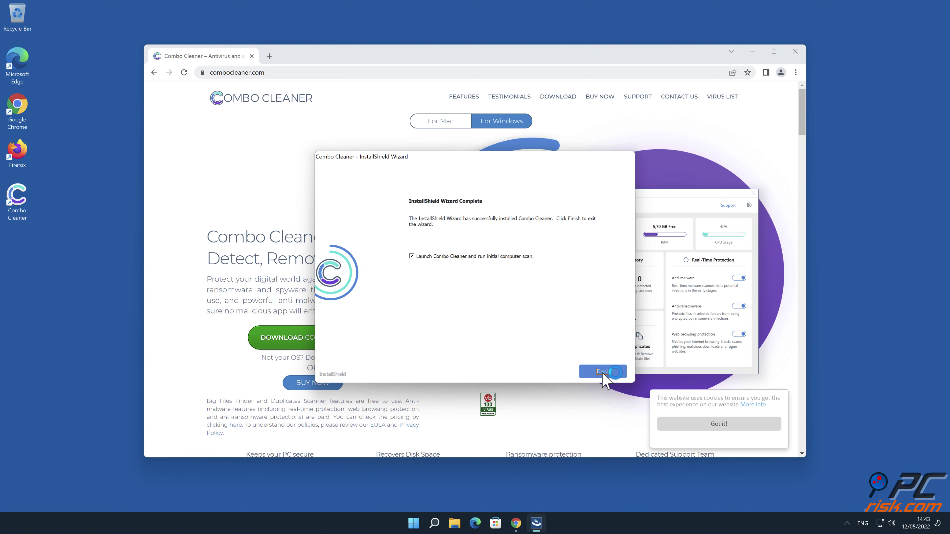
click(602, 372)
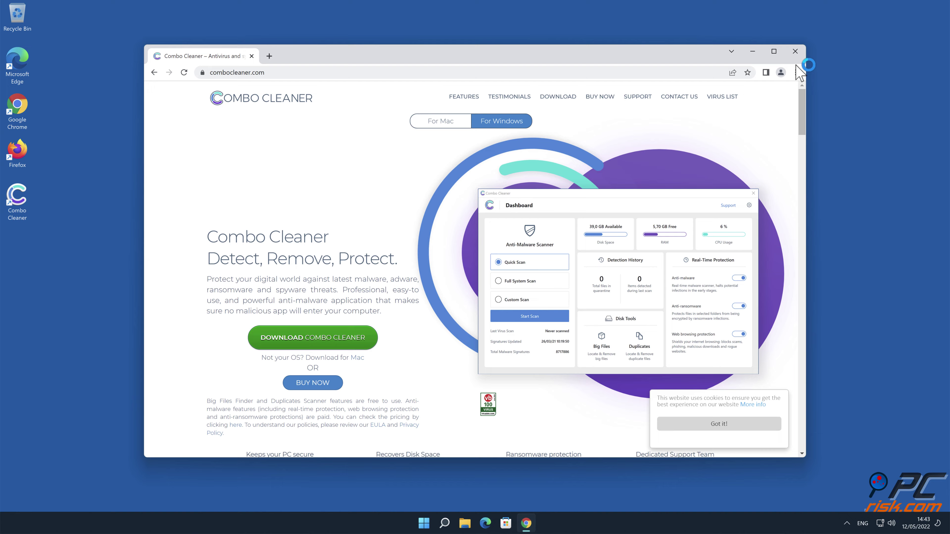
Close Chrome, move the picprosto.click Ads threat to quarantine, and dismiss the summary
click(795, 51)
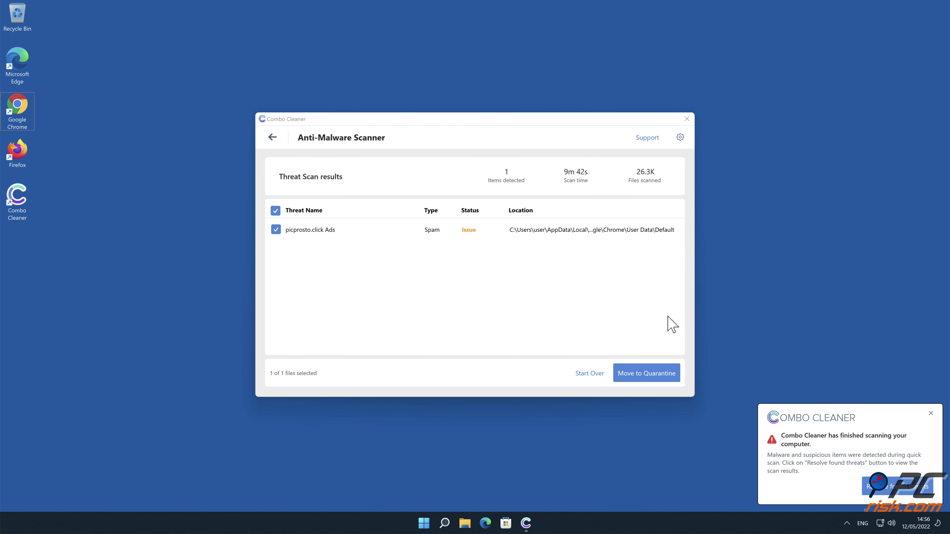
click(648, 374)
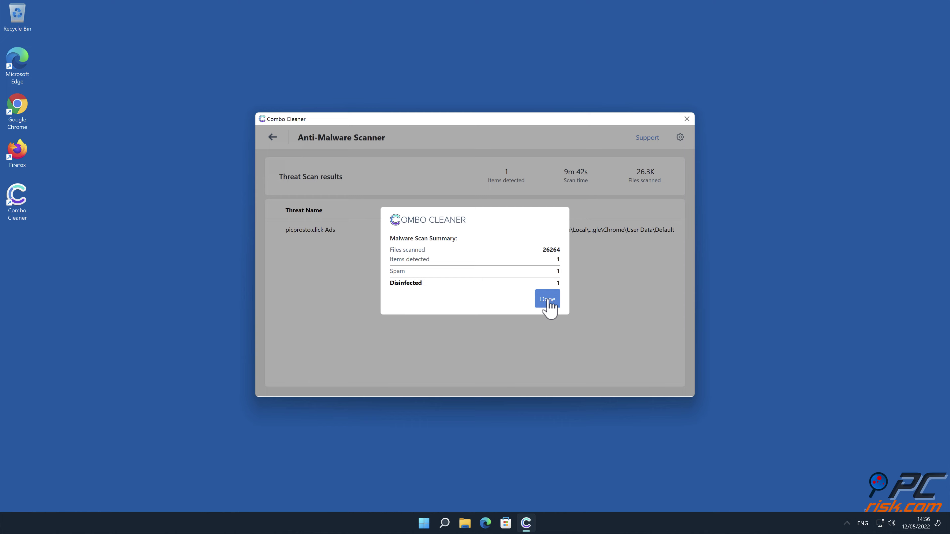
click(547, 299)
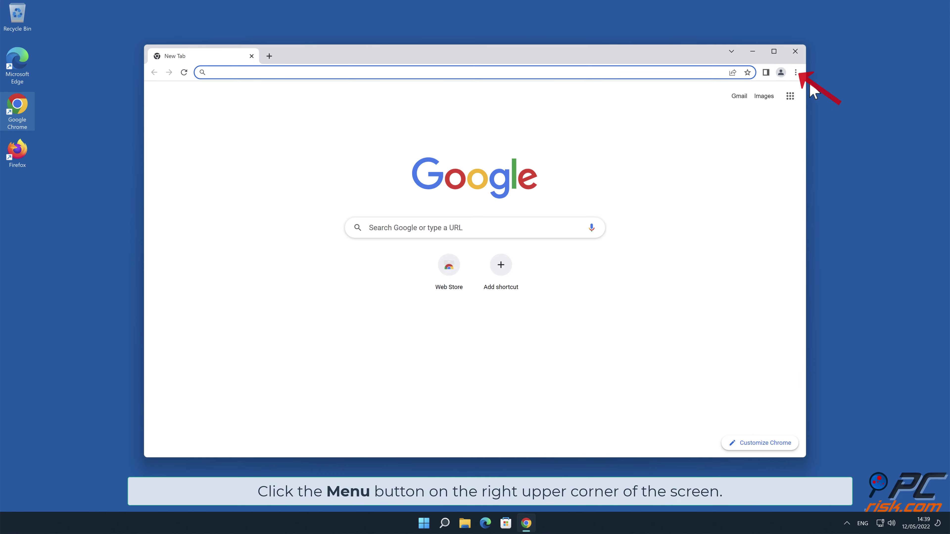
Remove picprosto.click from Chrome's allowed sites under Site Settings > Notifications
click(795, 73)
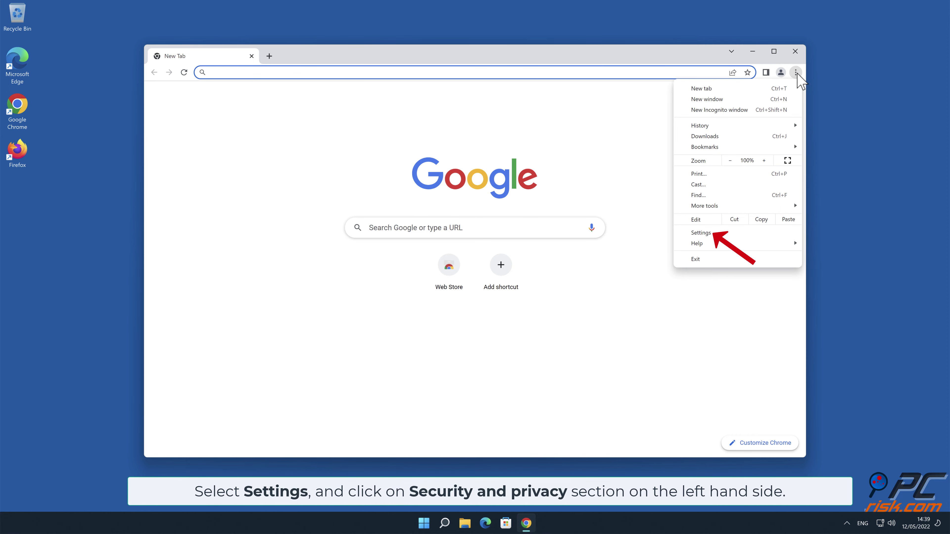
click(704, 233)
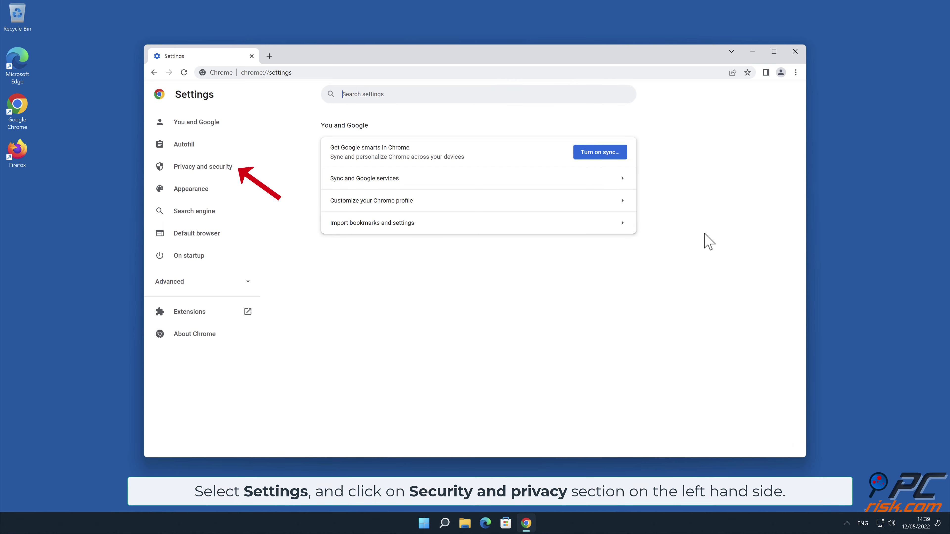
click(227, 168)
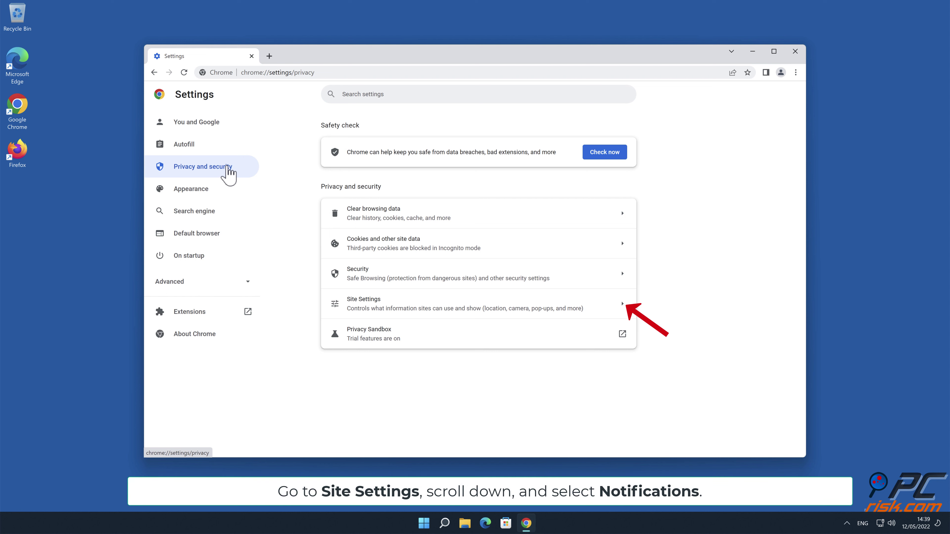
click(615, 308)
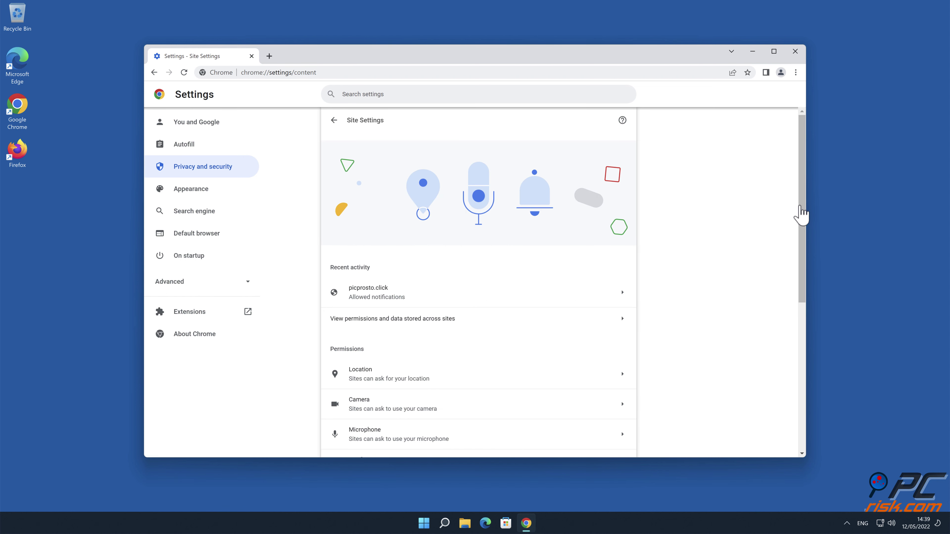
drag(801, 216, 802, 293)
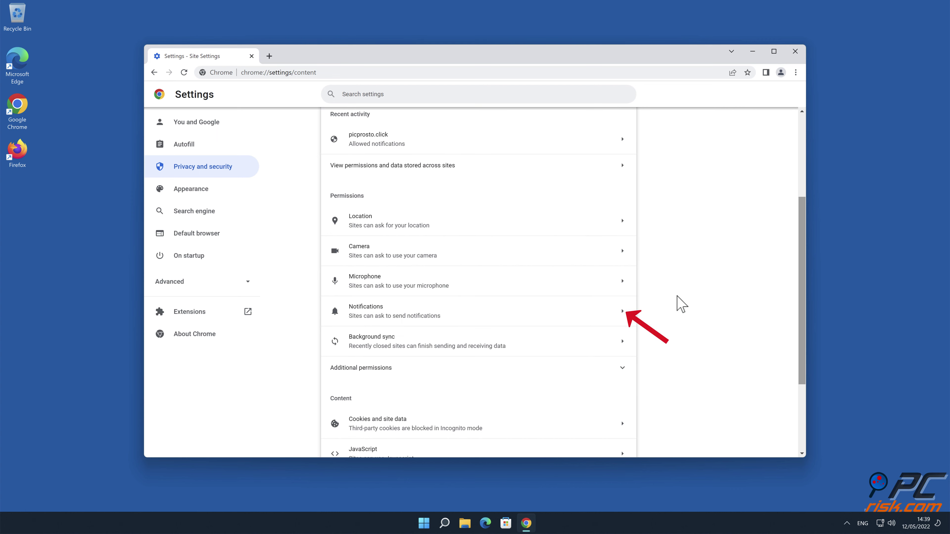
click(624, 314)
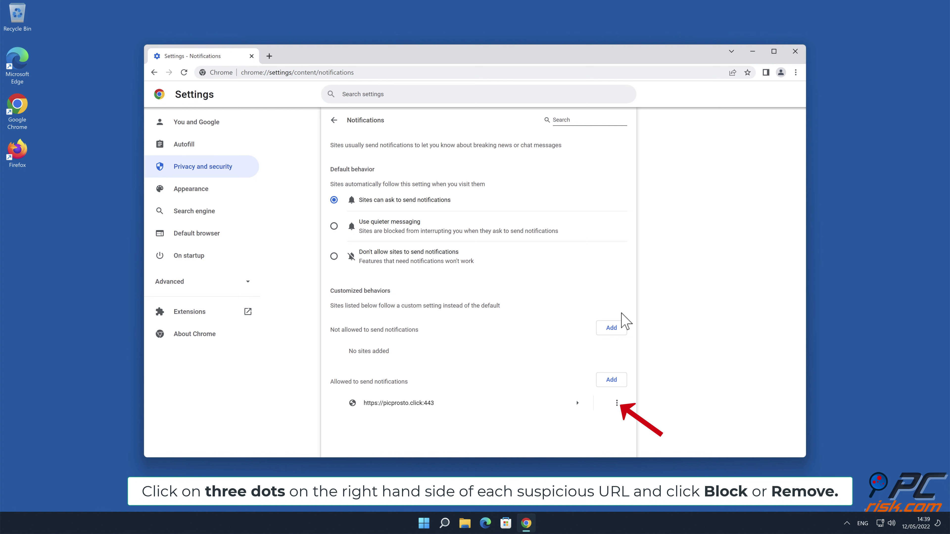
click(616, 403)
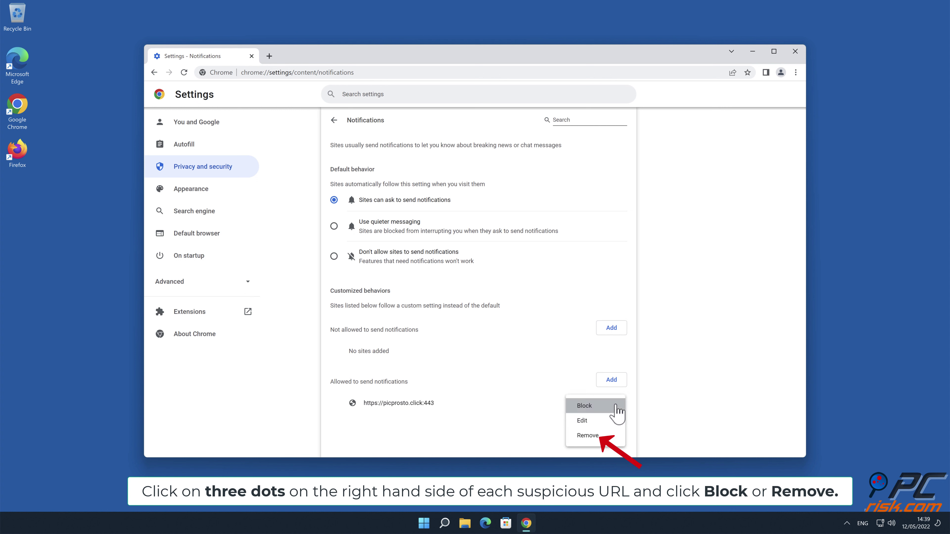
click(598, 436)
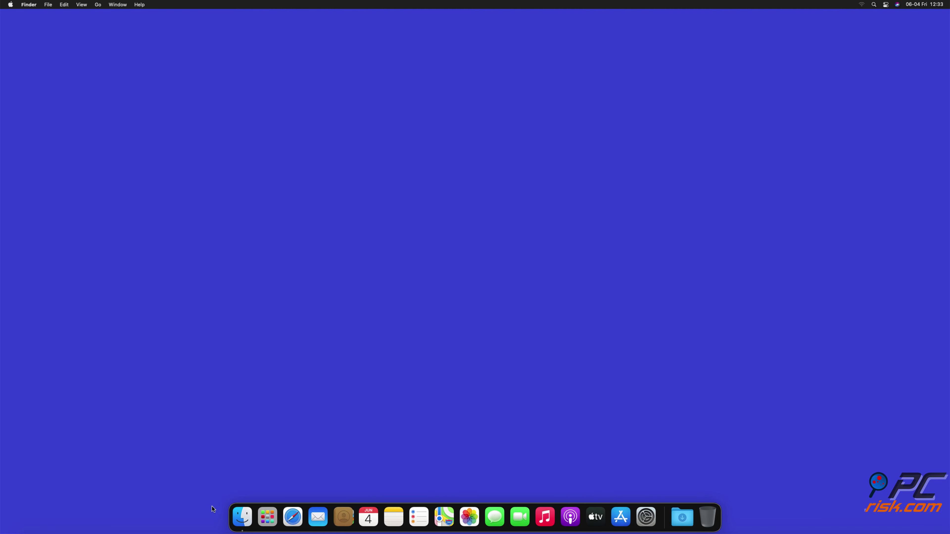
Launch Safari and open Settings to the Websites > Notifications list
click(287, 521)
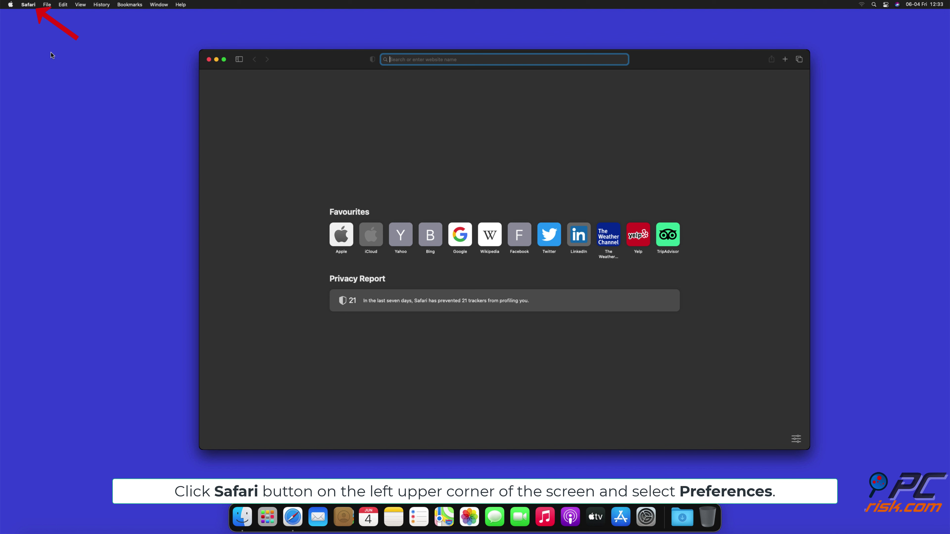
click(29, 6)
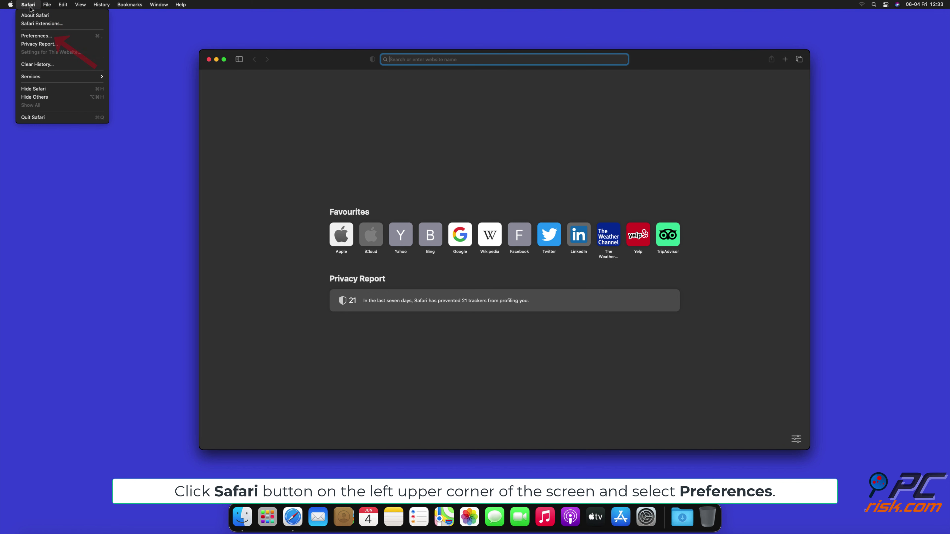
click(47, 36)
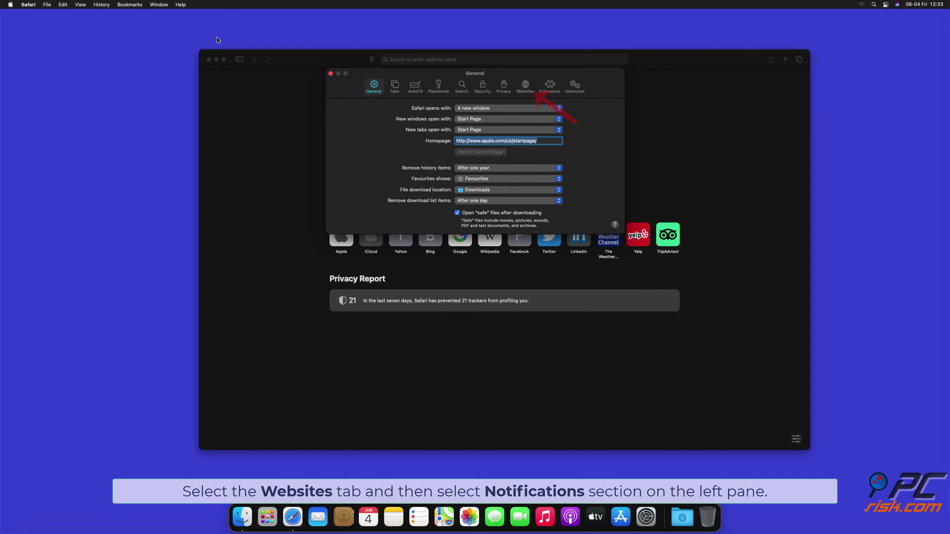
click(524, 87)
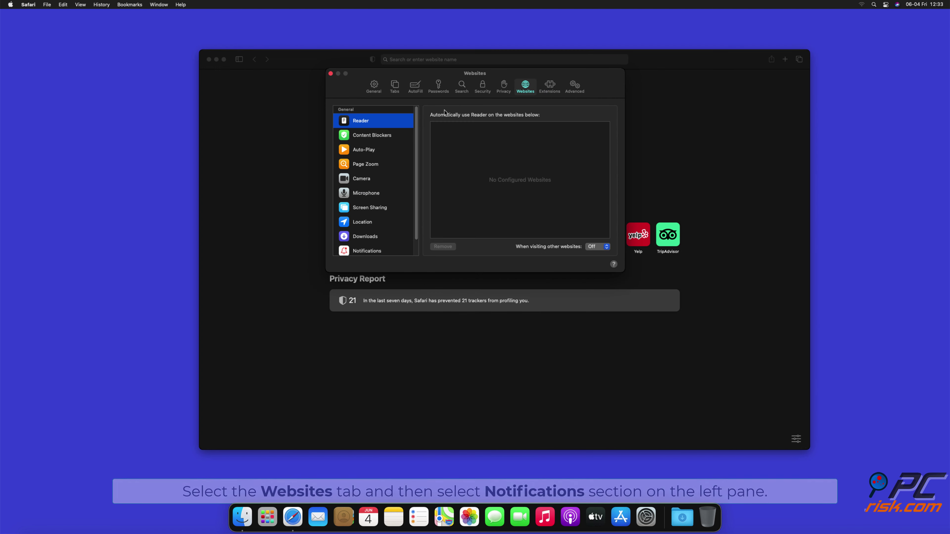
scroll(418, 126, down, 1)
scroll(416, 123, down, 1)
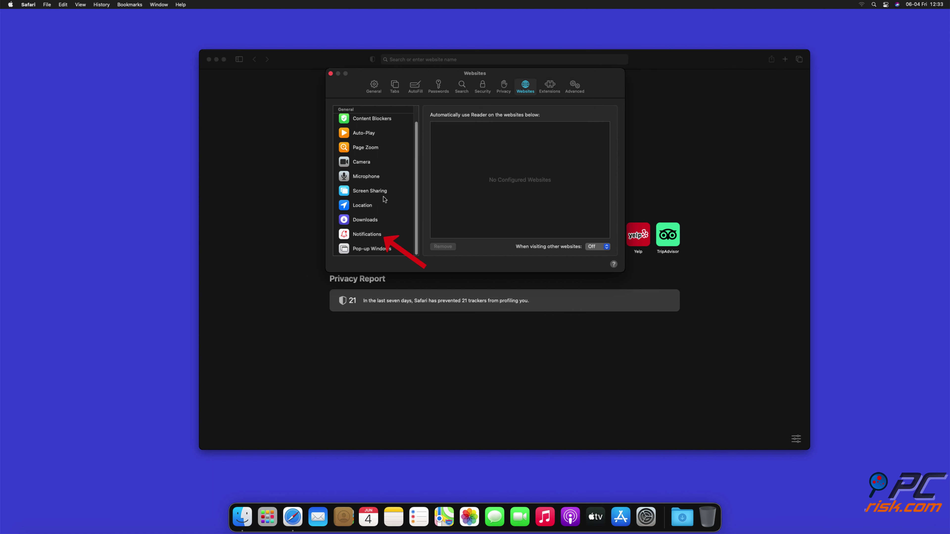
click(367, 234)
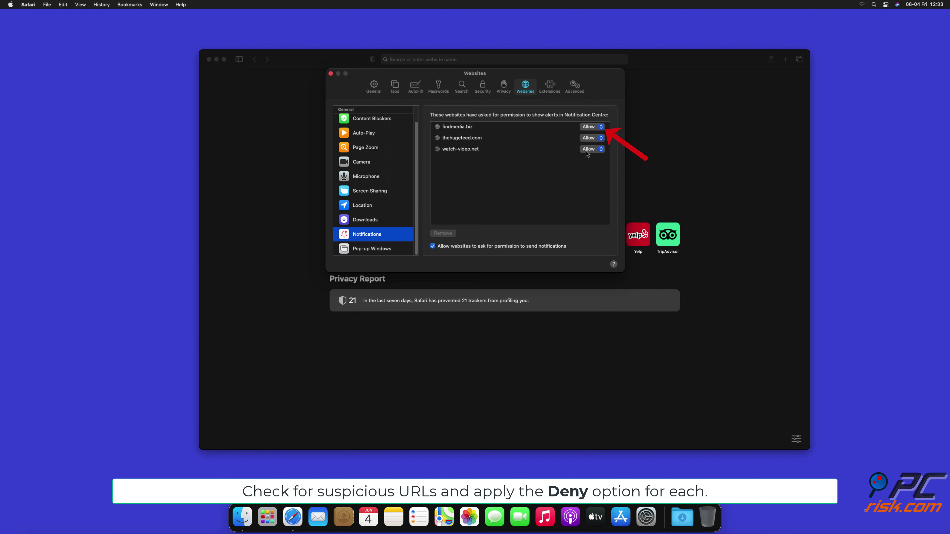
Set findmedia.biz, thehugefeed.com and watch-video.net to Deny, then close Settings and Safari
click(601, 127)
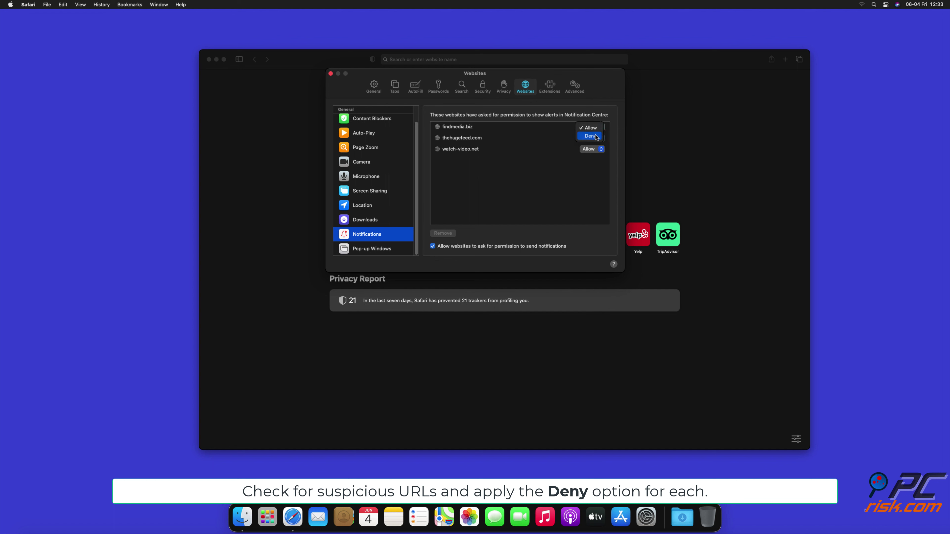
click(602, 138)
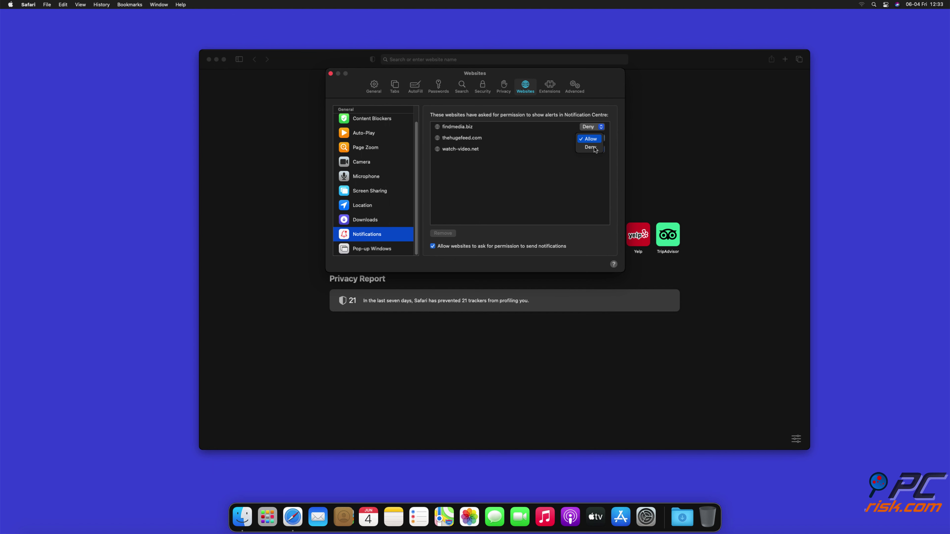
click(602, 150)
click(602, 150)
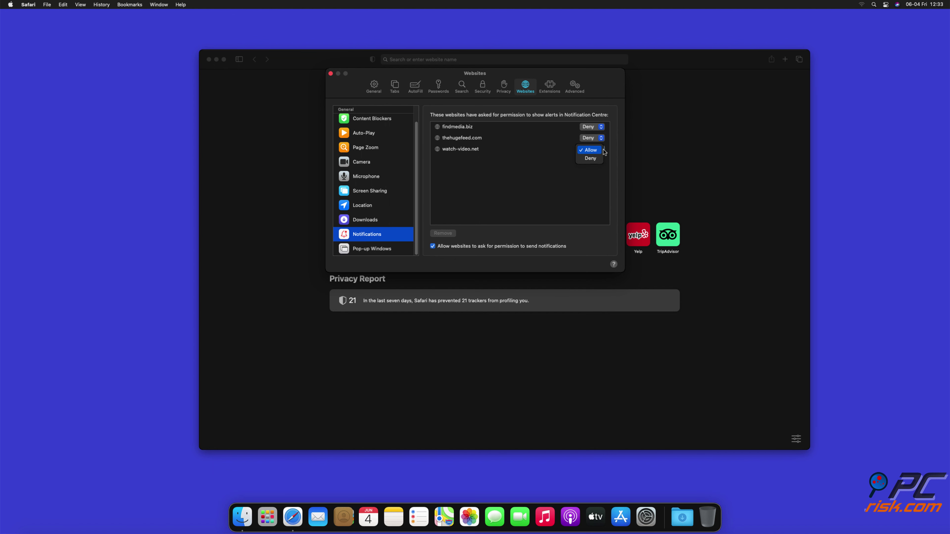
click(590, 159)
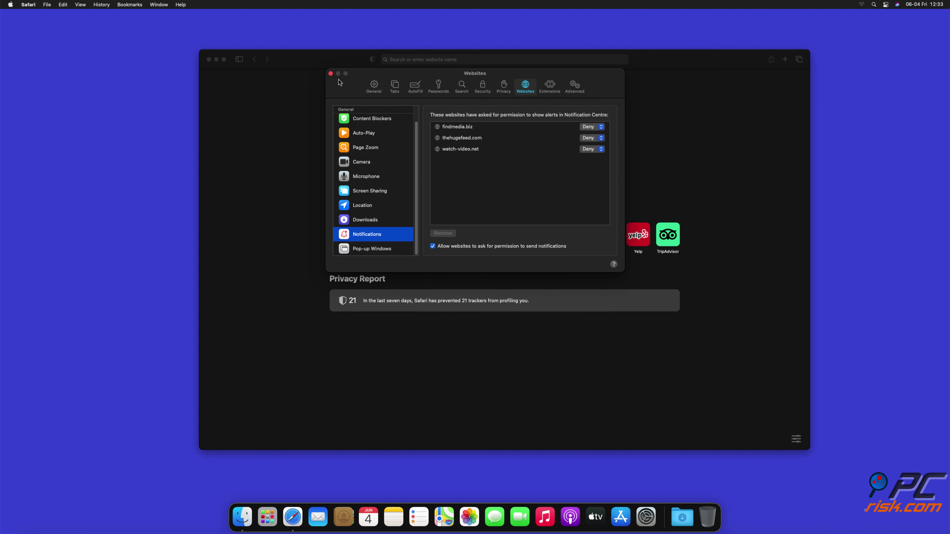
click(331, 74)
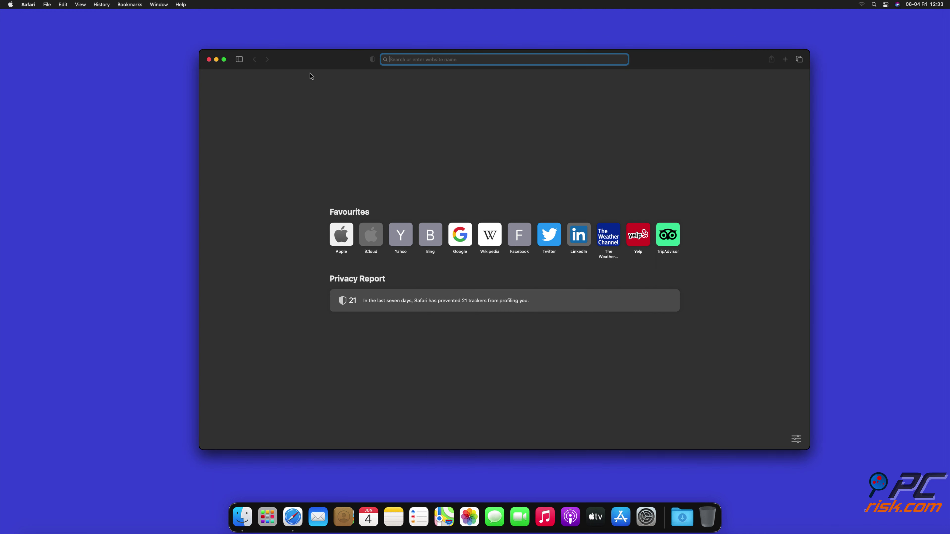
click(209, 60)
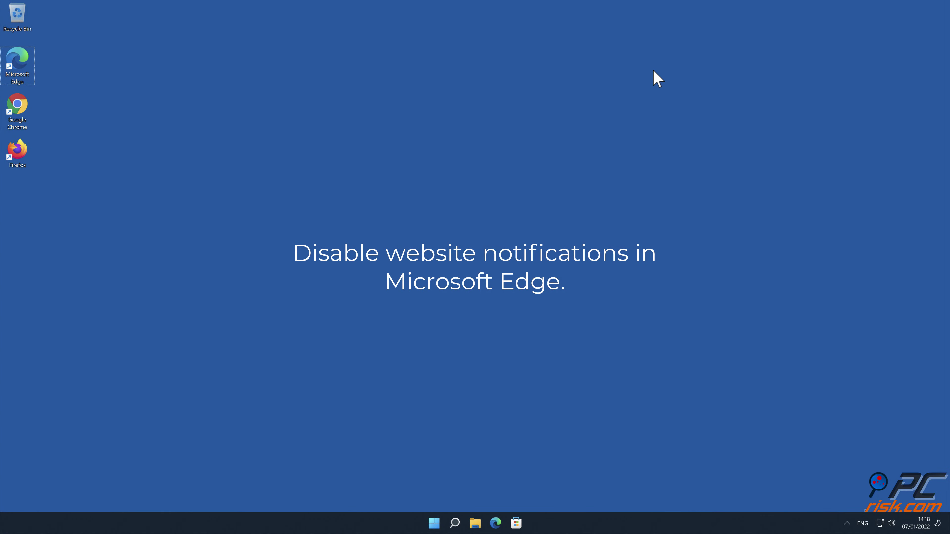
Launch Edge and open Settings > Cookies and site permissions, scrolled to All permissions
double_click(24, 65)
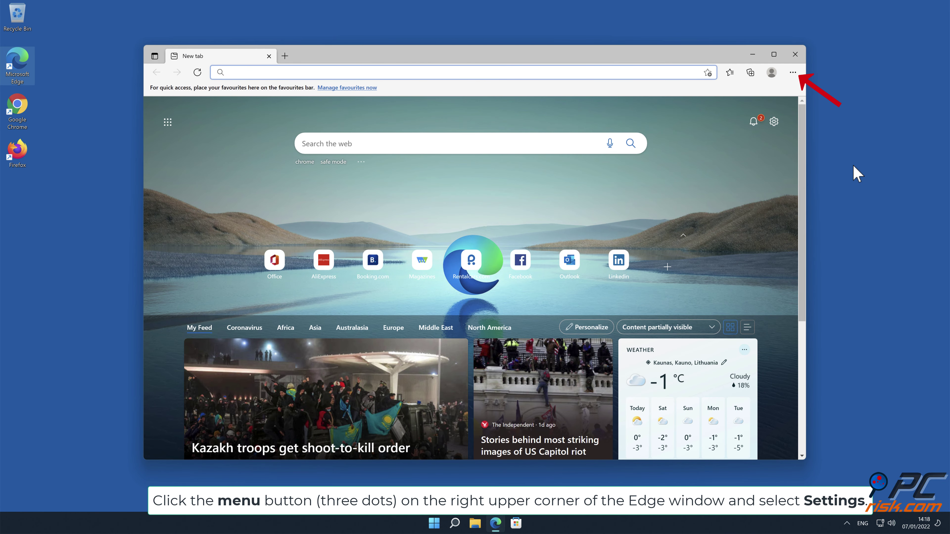
click(792, 72)
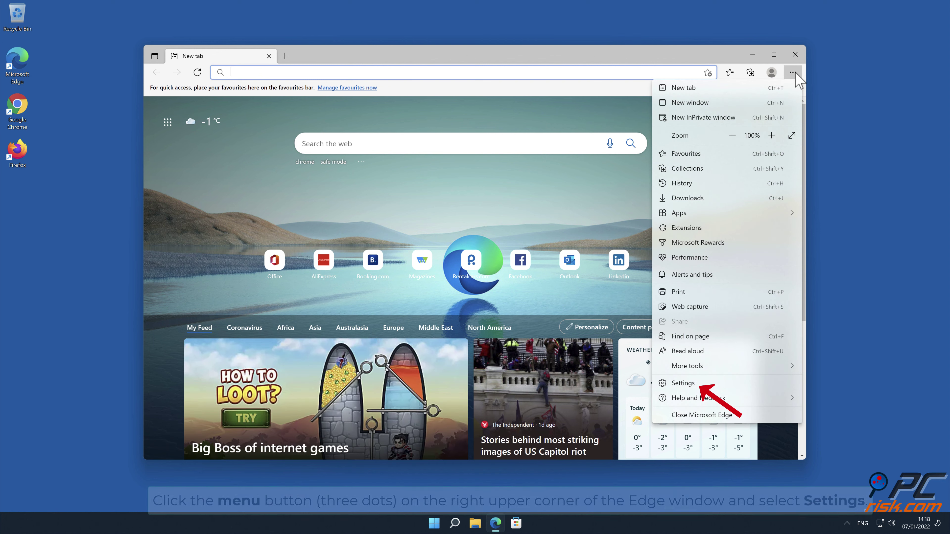
click(706, 384)
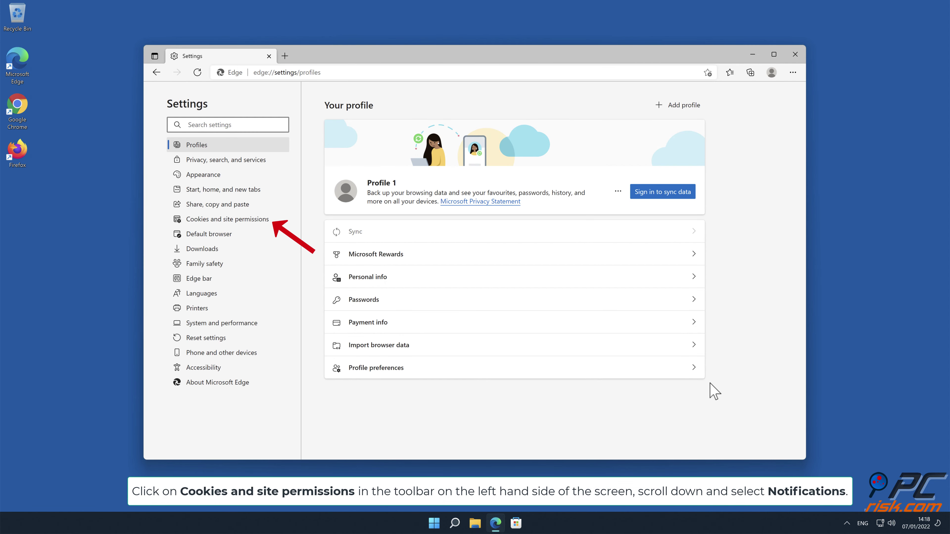
click(262, 222)
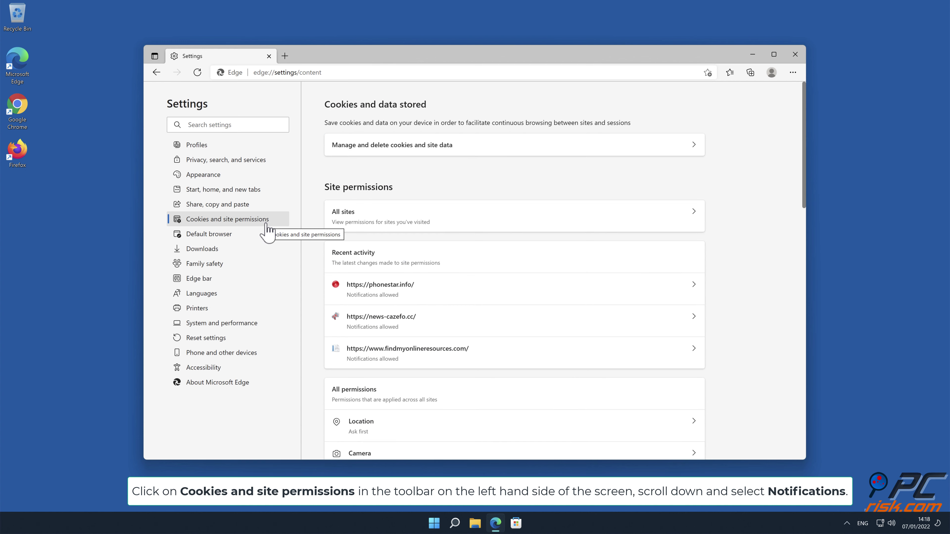
drag(803, 153, 806, 244)
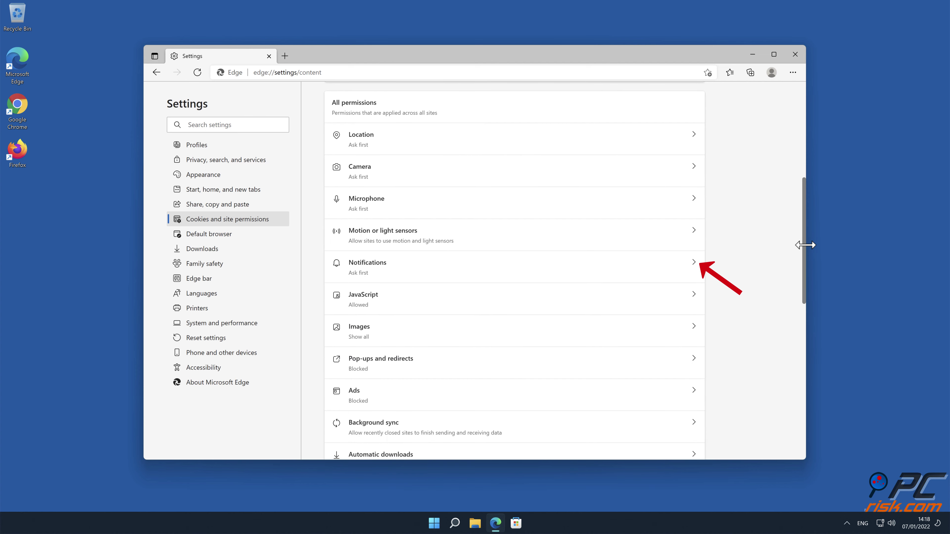
Remove news-cazefo.cc, findmyonlineresources.com and phonestar.info from Edge's notification Allow list, then close Edge
click(693, 266)
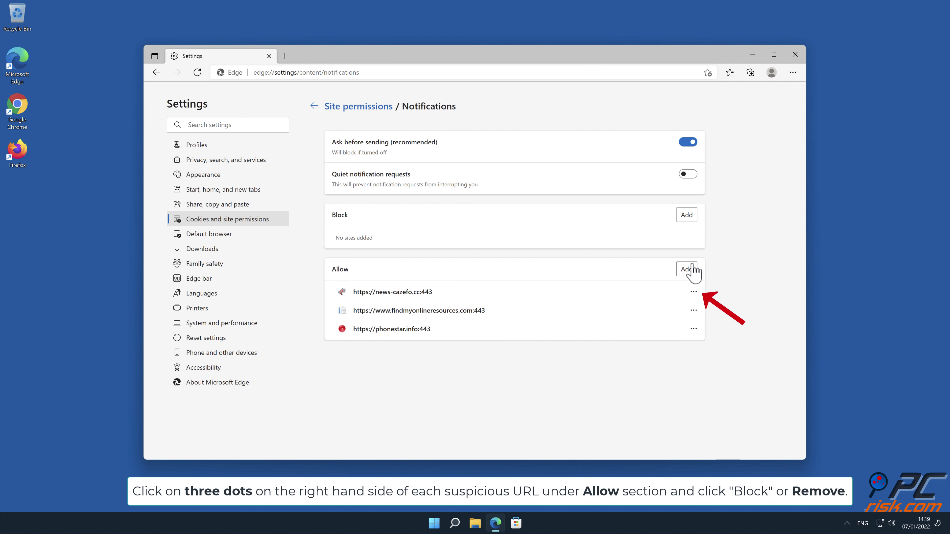
click(693, 292)
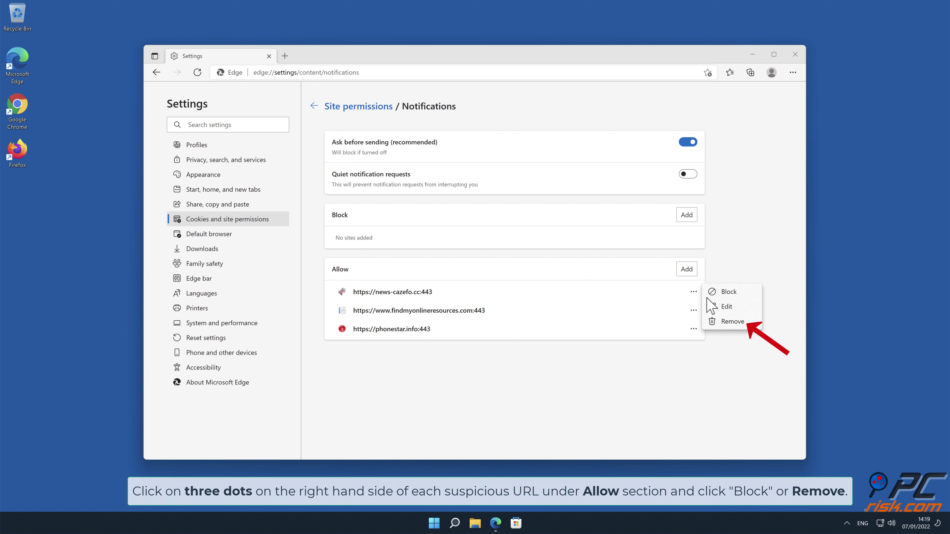
click(733, 323)
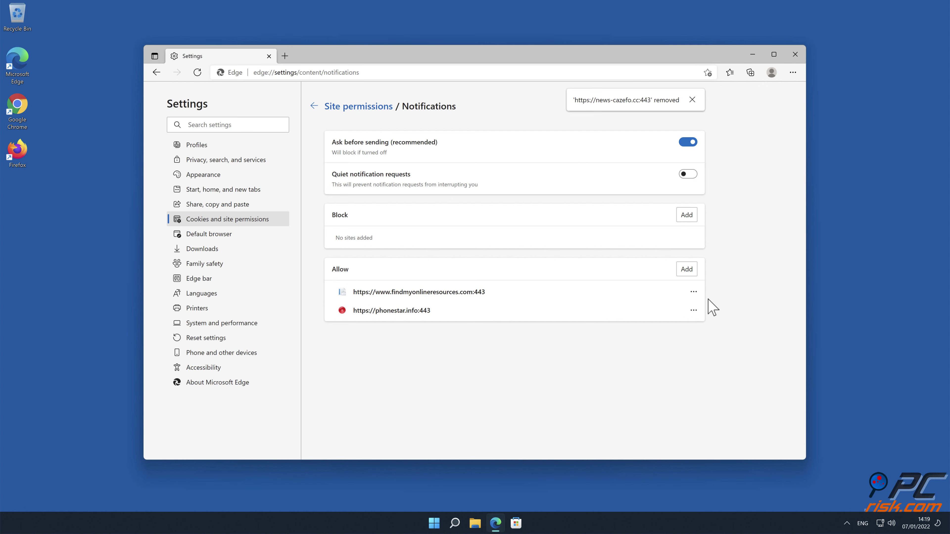
click(693, 291)
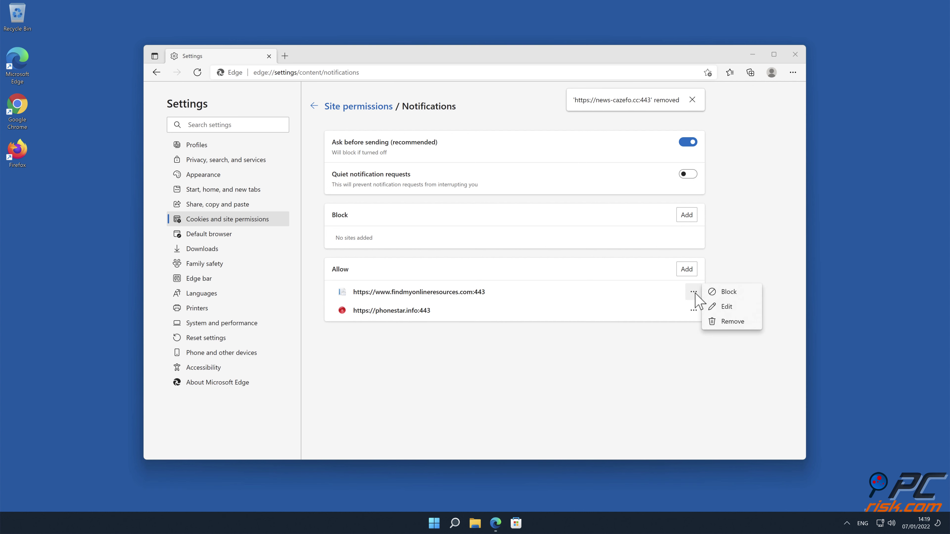
click(733, 324)
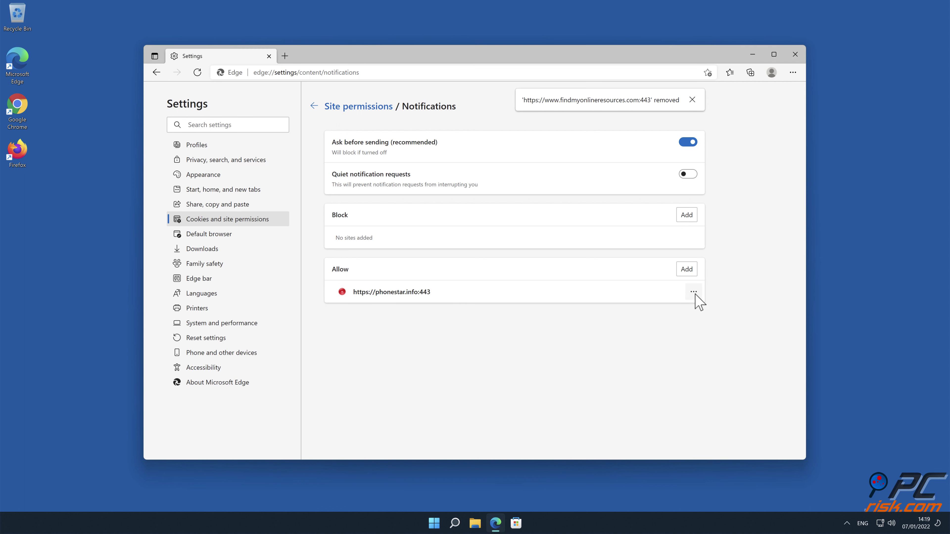
click(693, 291)
click(730, 322)
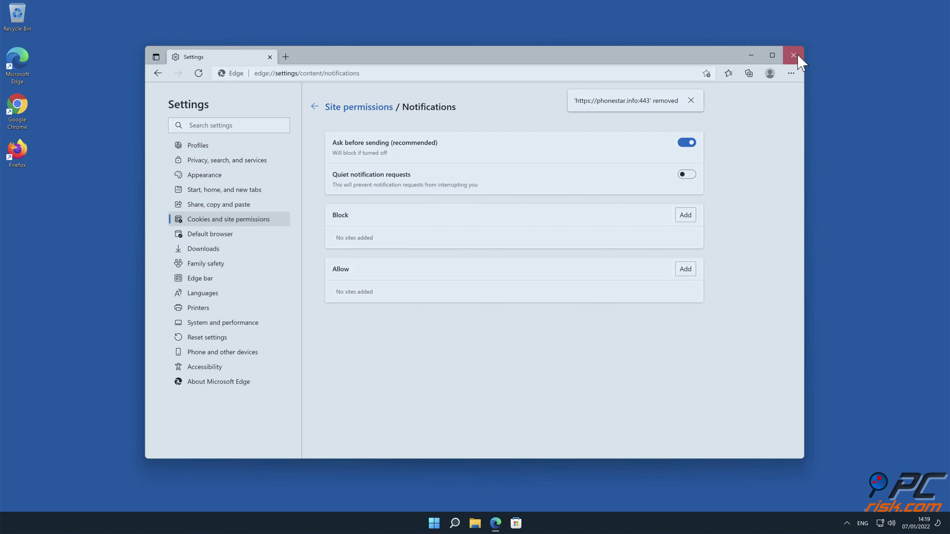
click(796, 55)
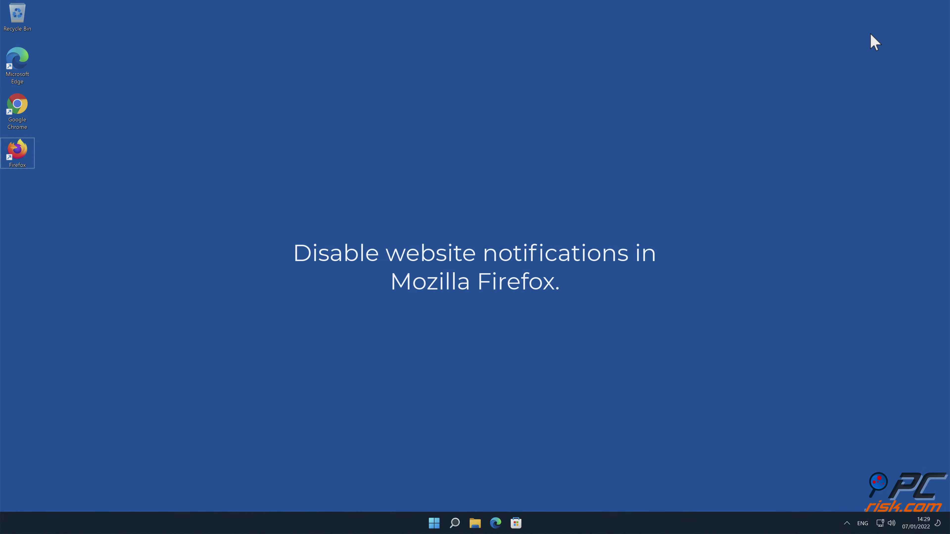
Launch Firefox and open the Notifications Settings... dialog under Privacy & Security > Permissions
double_click(12, 152)
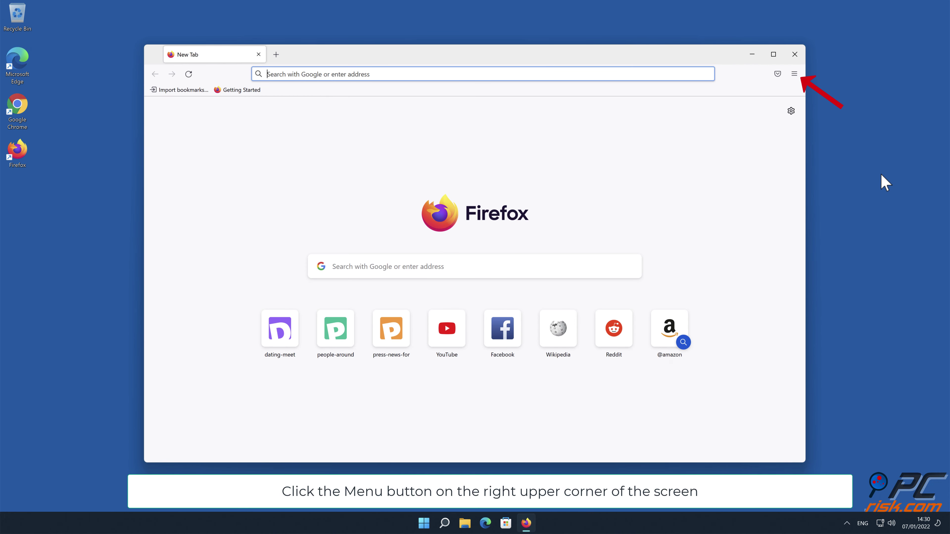
click(794, 73)
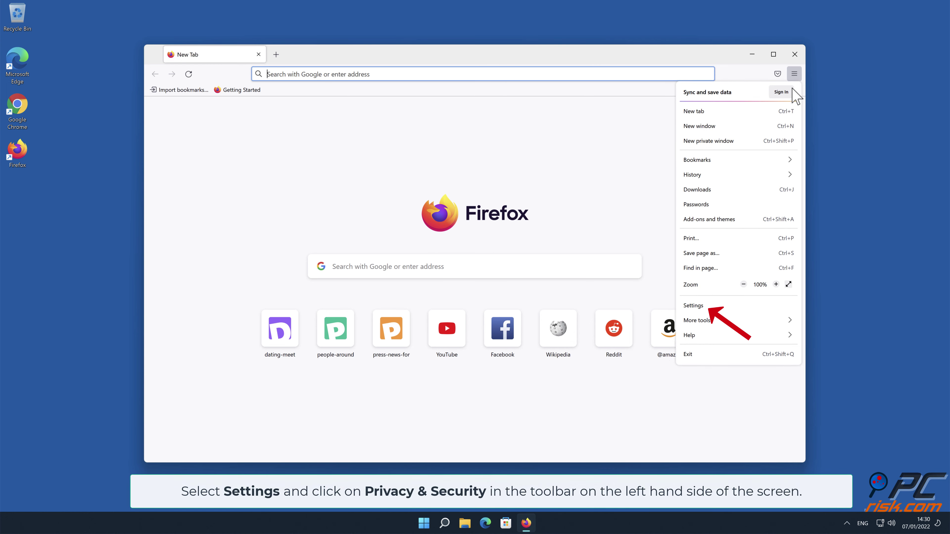
click(743, 306)
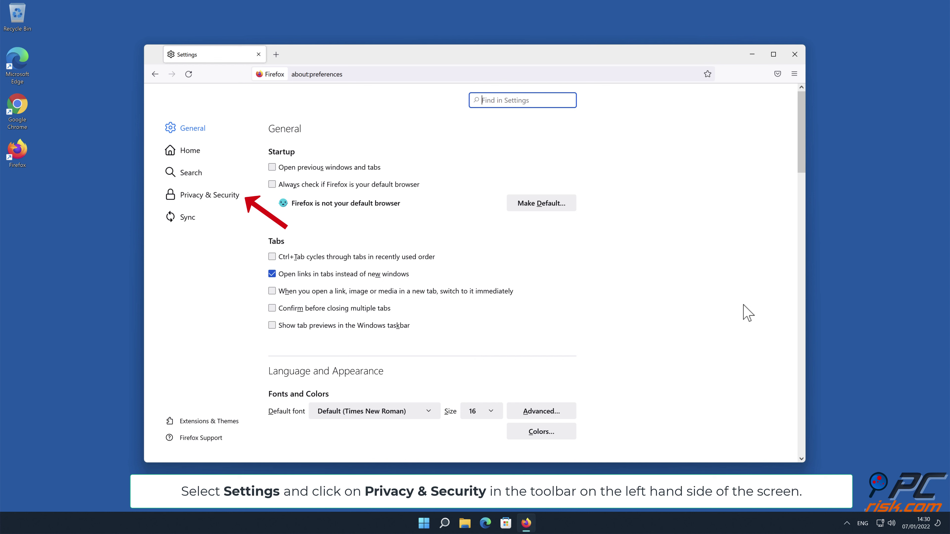
click(223, 194)
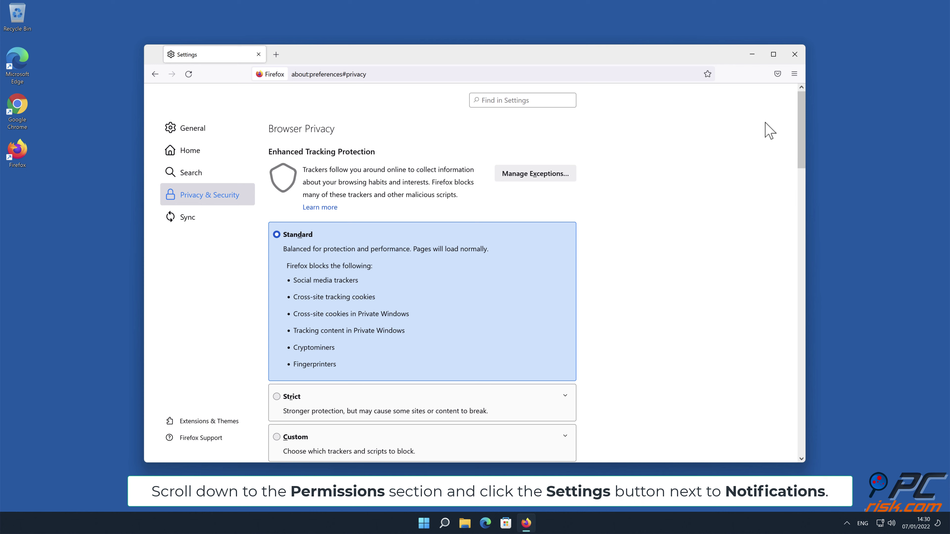
drag(802, 127, 803, 310)
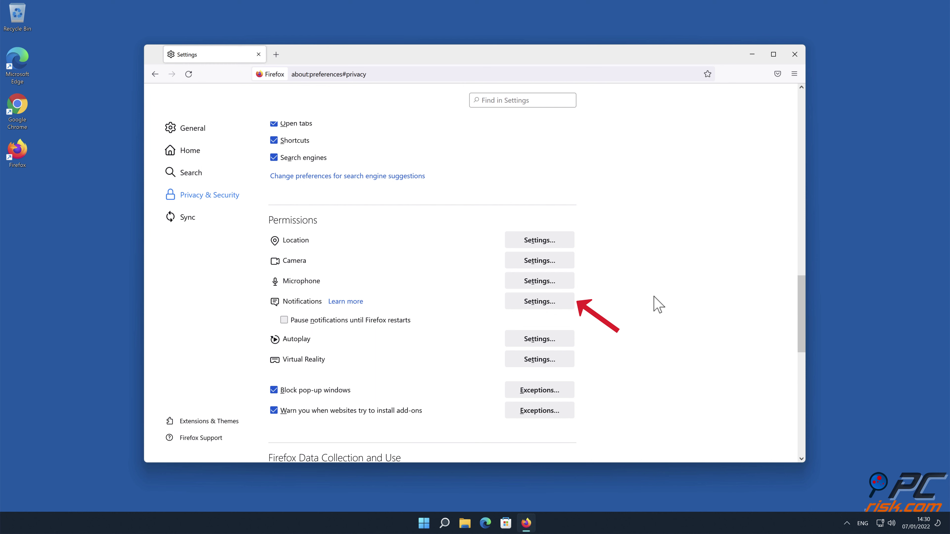
click(565, 303)
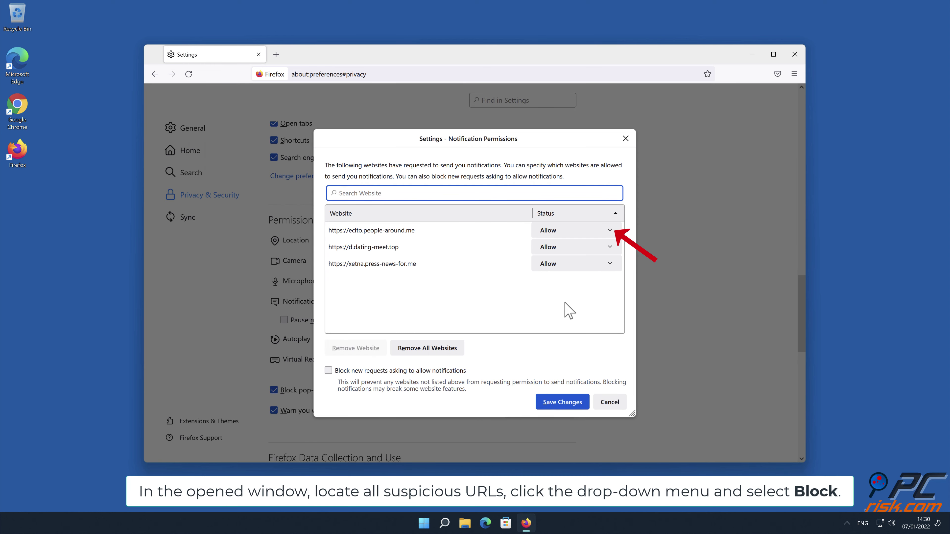
Set eclto.people-around.me, d.dating-meet.top and xetna.press-news-for.me to Block, save, and close Firefox
click(609, 231)
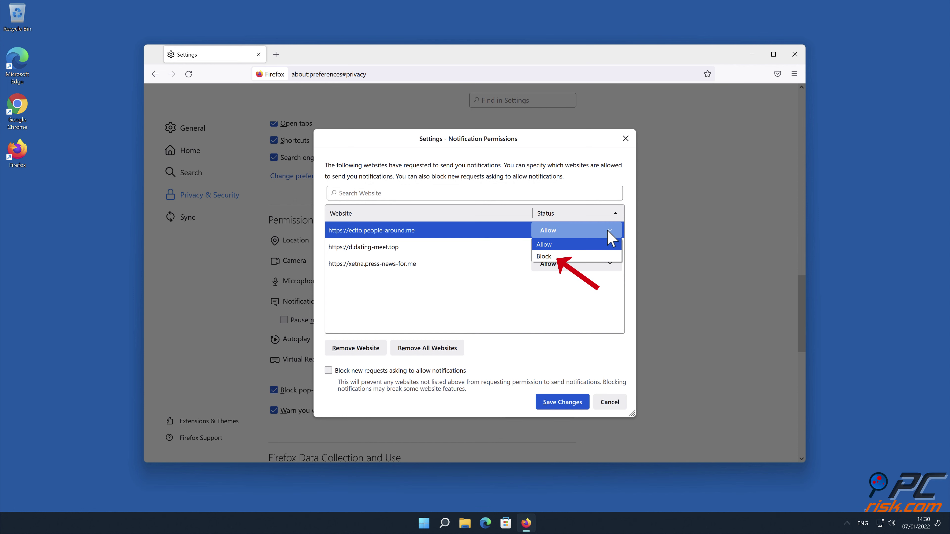
click(596, 257)
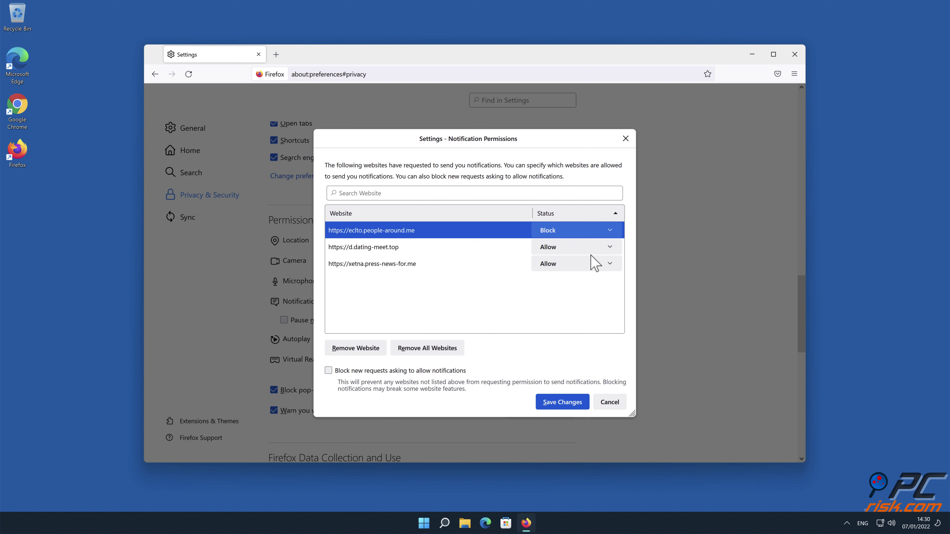
click(612, 249)
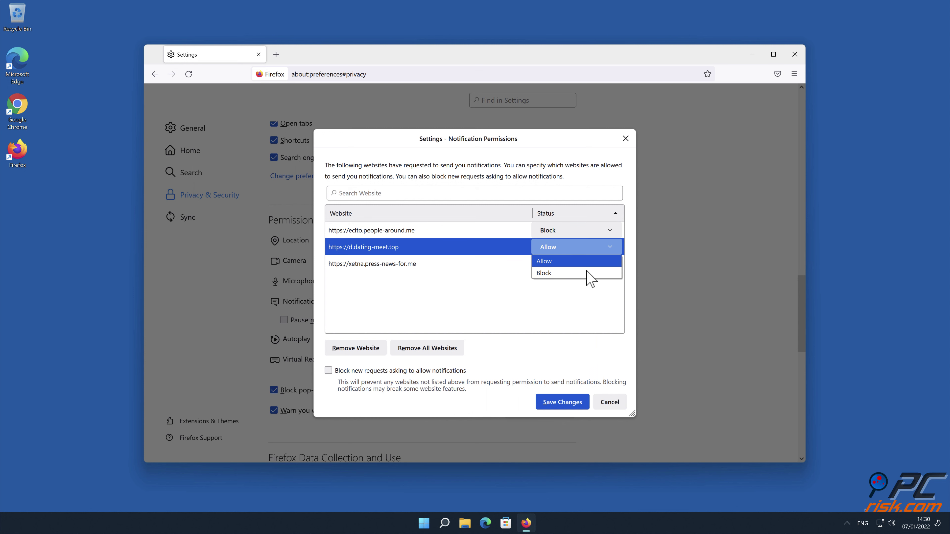
click(586, 273)
click(610, 265)
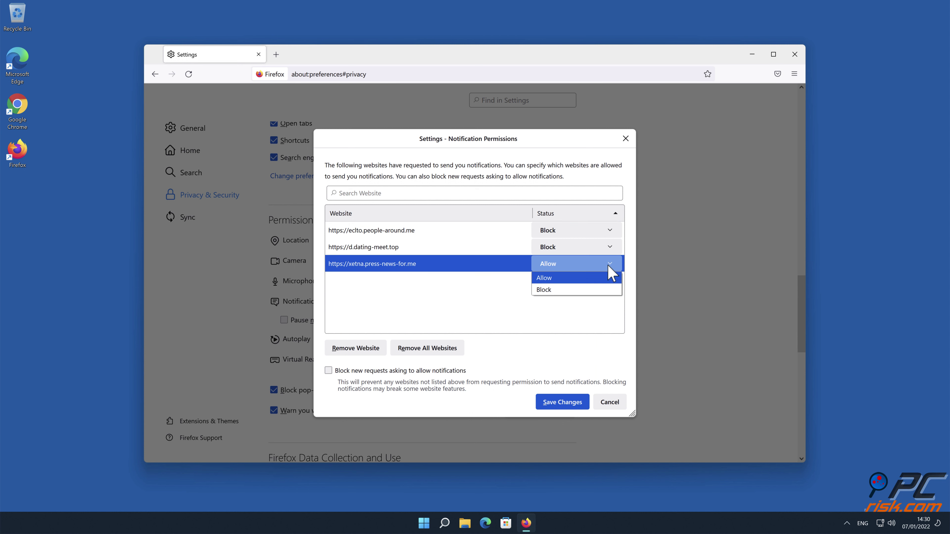
click(598, 289)
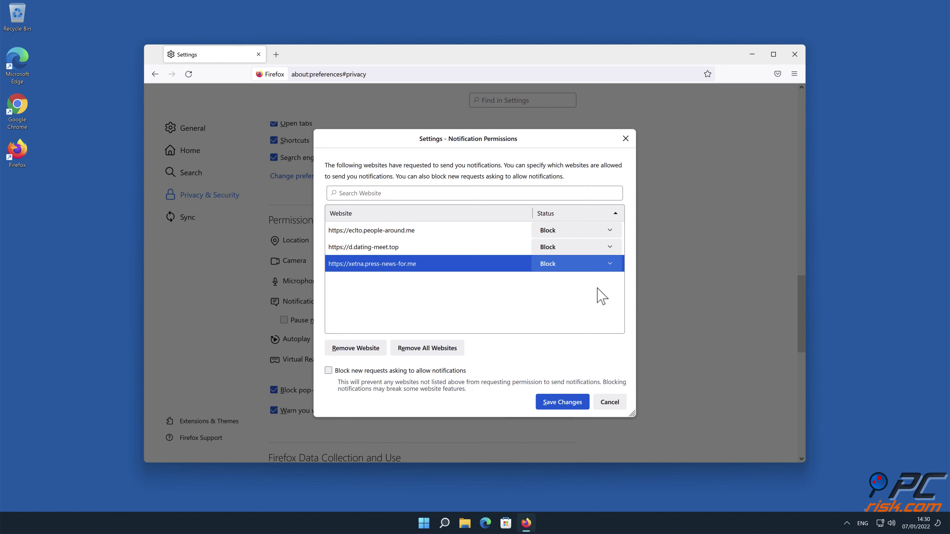
click(565, 404)
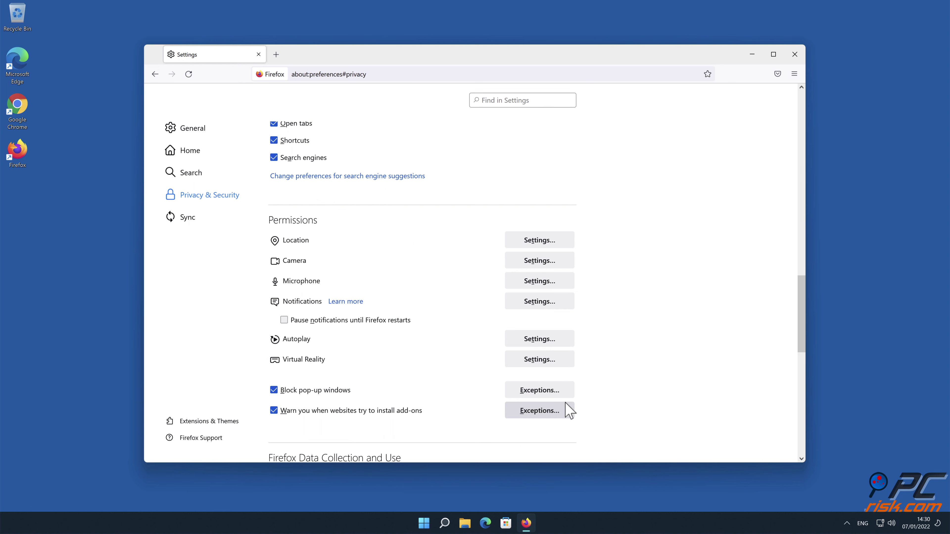
click(793, 57)
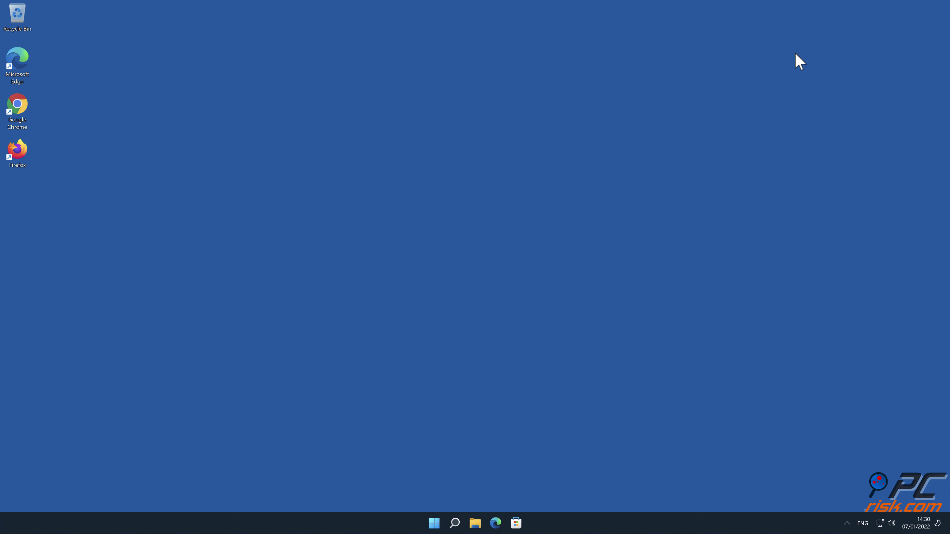